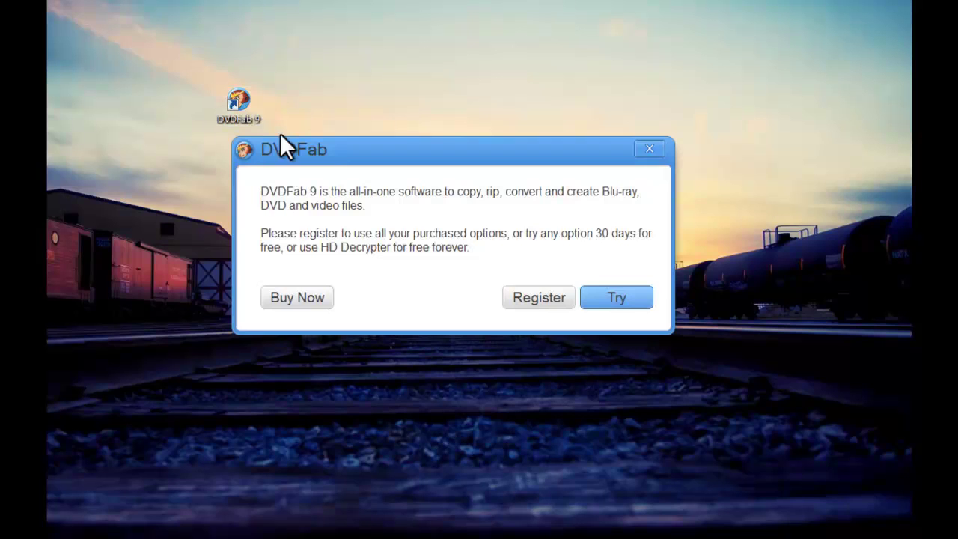
# Step: Continue past the registration prompt with the free trial
pyautogui.click(595, 299)
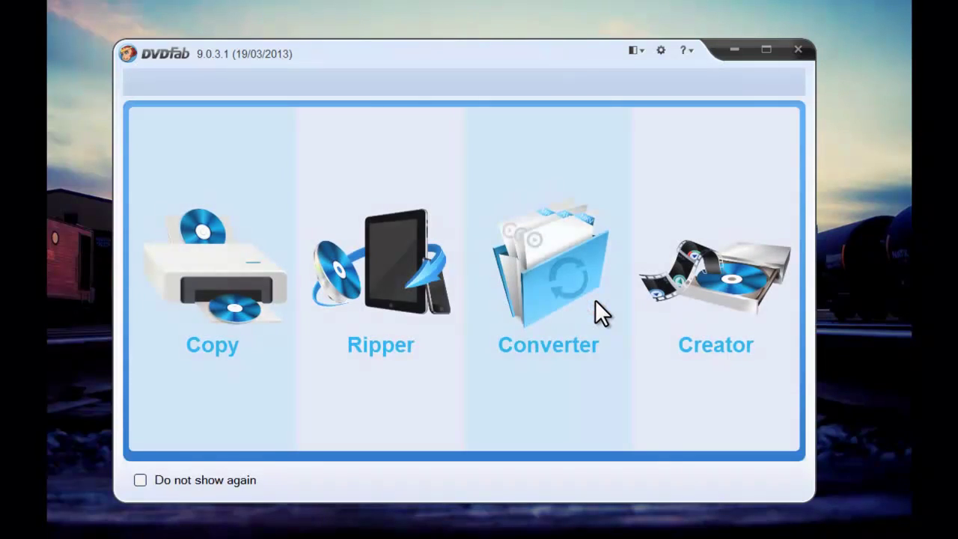
# Step: Load The_Dark_Knight.iso into the Blu-ray Ripper as the rip source
pyautogui.moveTo(381, 277)
pyautogui.click(394, 376)
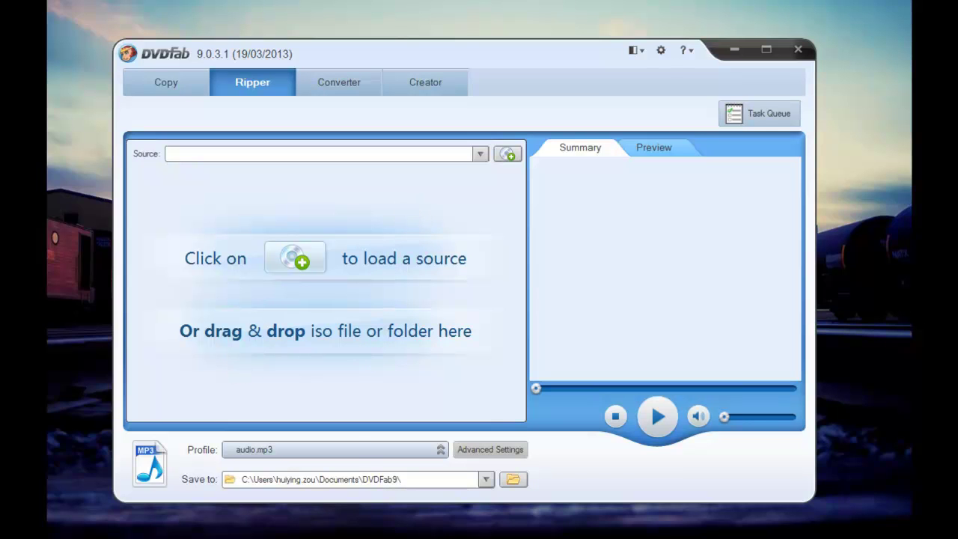
pyautogui.click(66, 536)
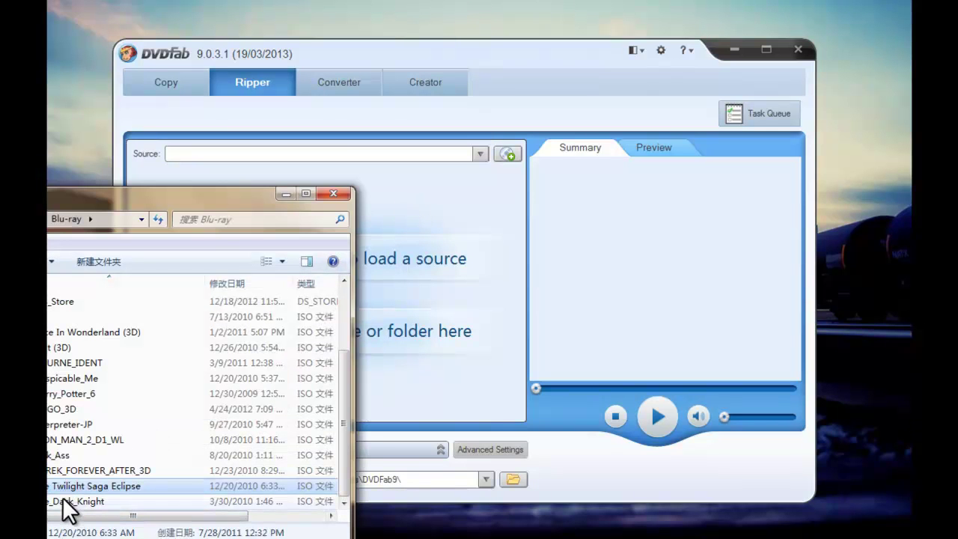
pyautogui.moveTo(65, 501); pyautogui.dragTo(467, 294)
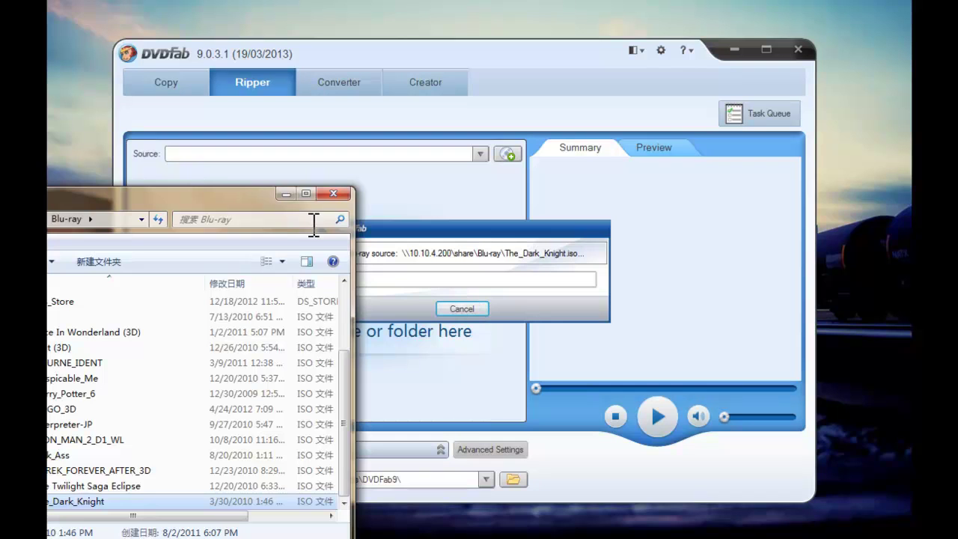
pyautogui.click(286, 197)
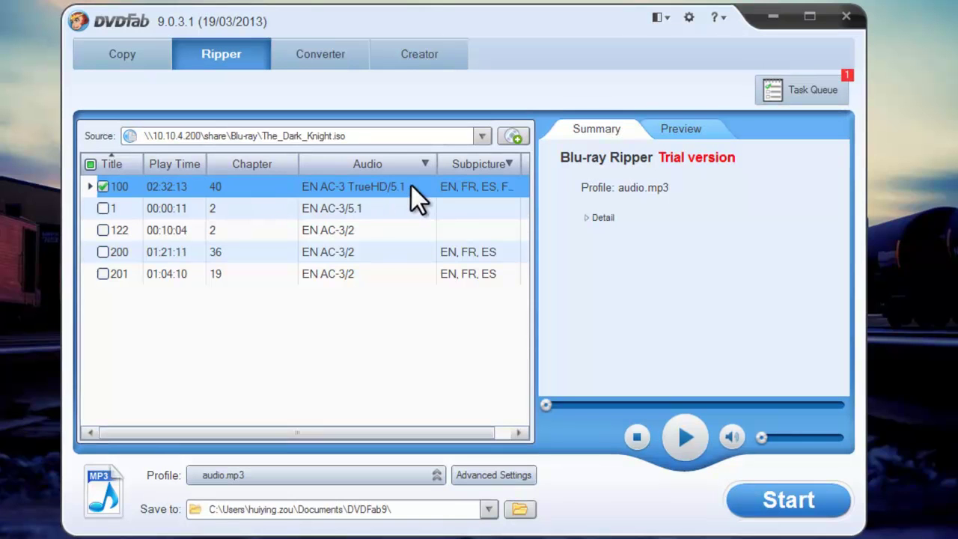
# Step: Keep English TrueHD 5.1 audio on title 100 and remove the French and Spanish subtitles
pyautogui.click(411, 186)
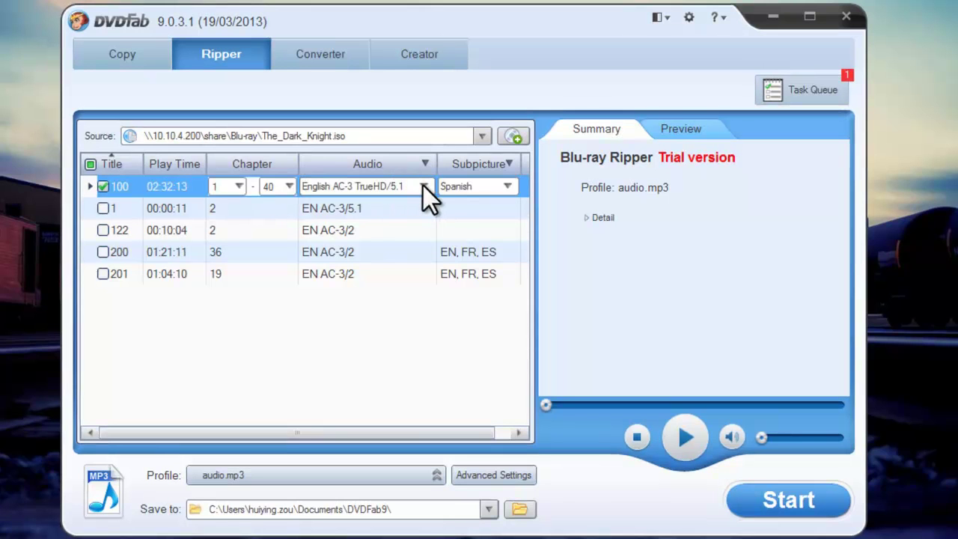
pyautogui.click(424, 186)
pyautogui.click(424, 186)
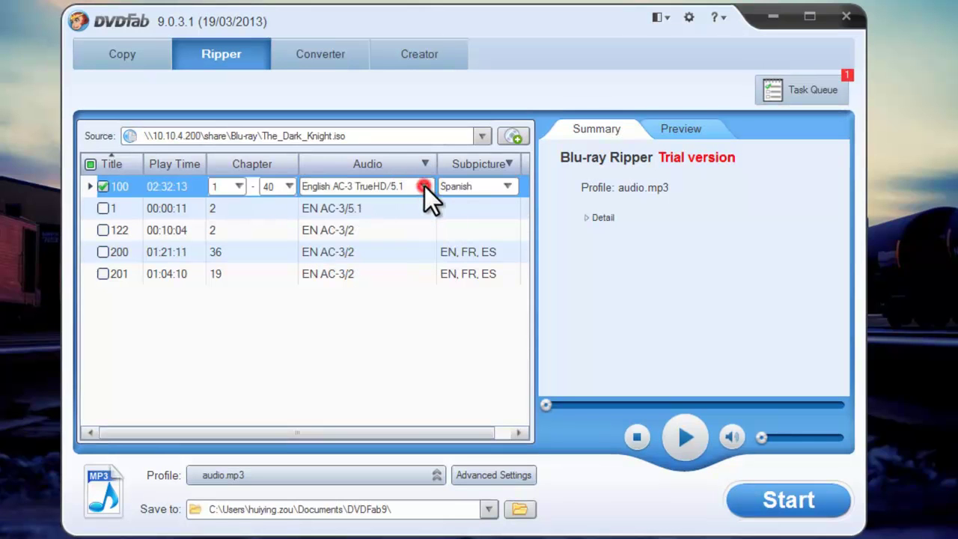
pyautogui.click(509, 187)
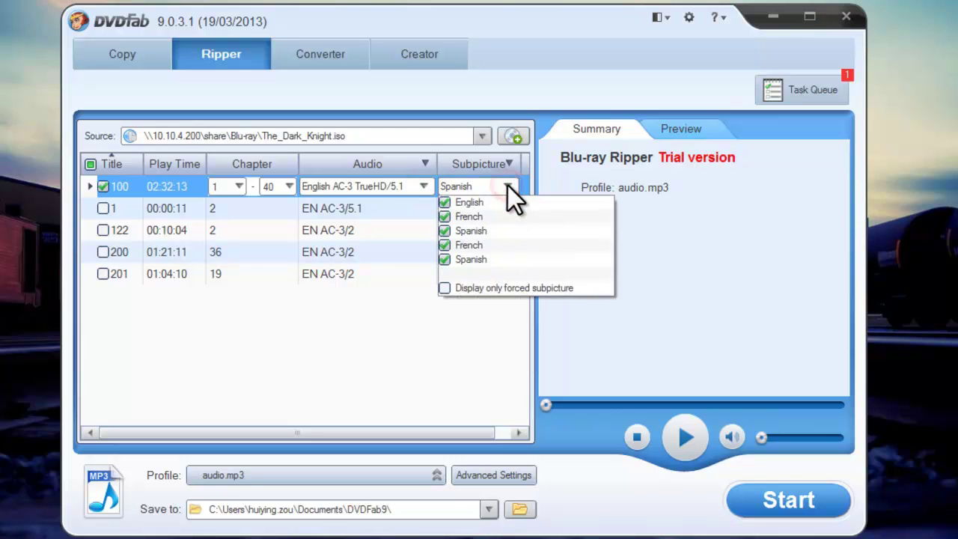
pyautogui.click(444, 216)
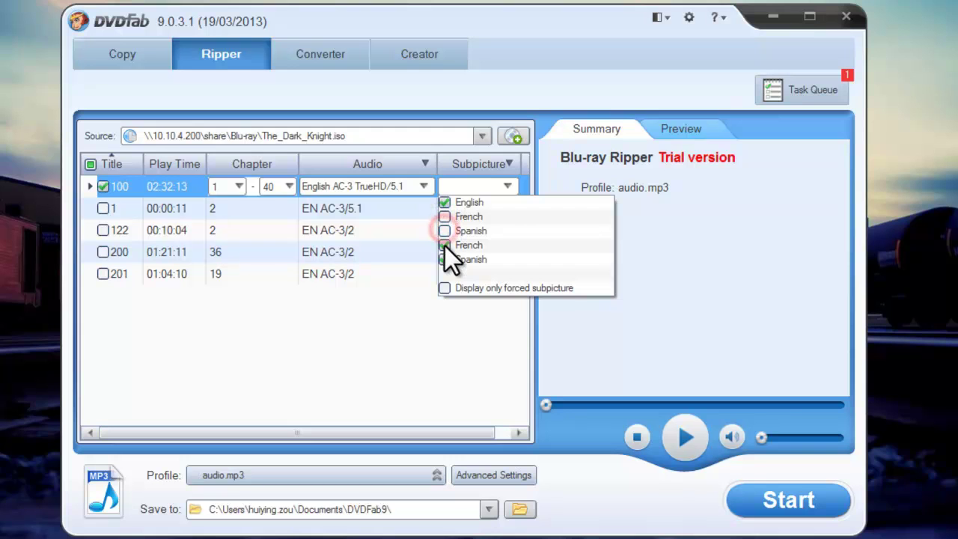
pyautogui.click(444, 245)
pyautogui.click(456, 349)
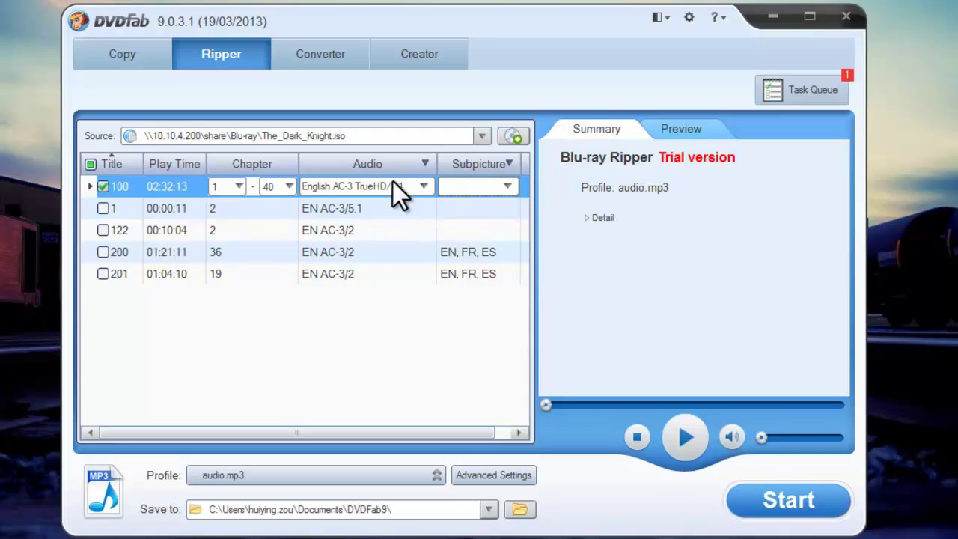
pyautogui.click(258, 210)
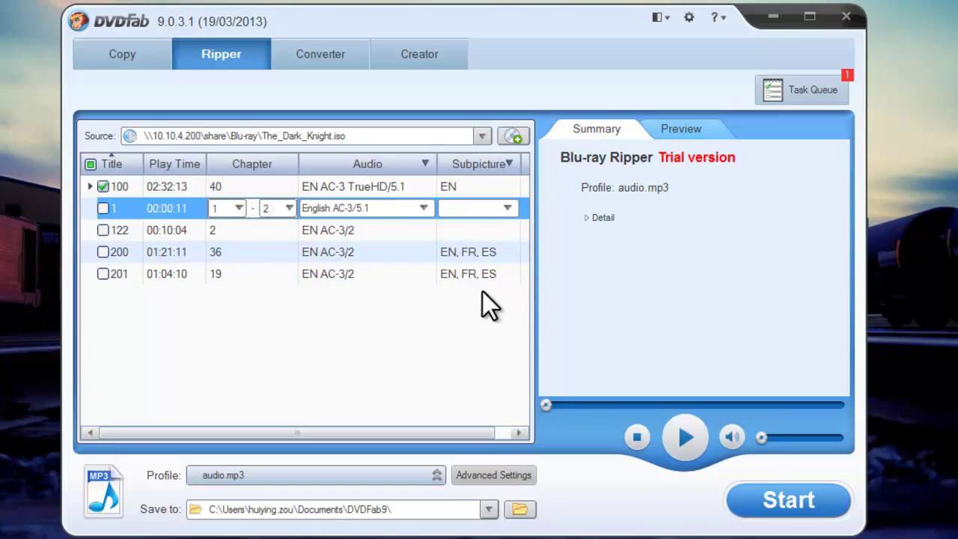
pyautogui.click(436, 365)
pyautogui.click(256, 476)
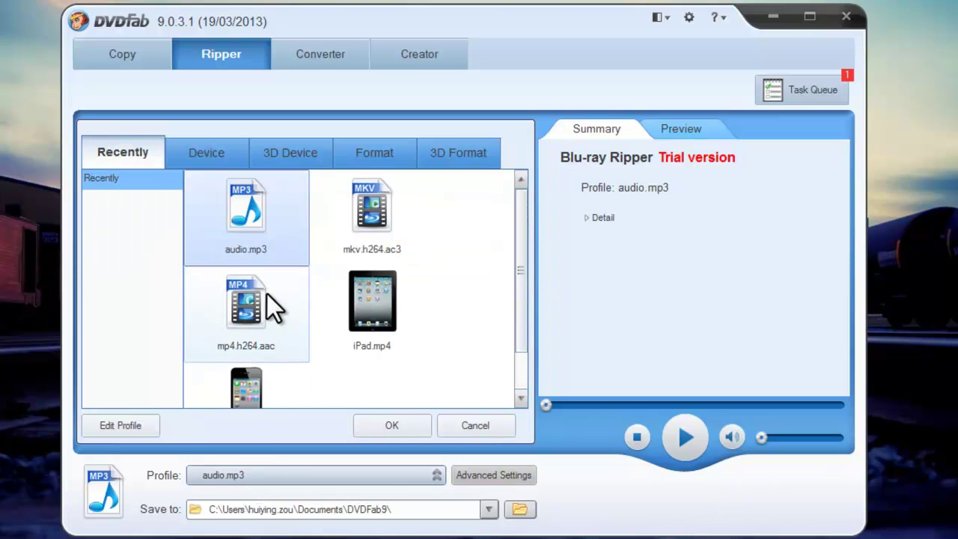
# Step: Change the output profile from MP3 audio to Apple TV3 under Device > Apple
pyautogui.click(209, 154)
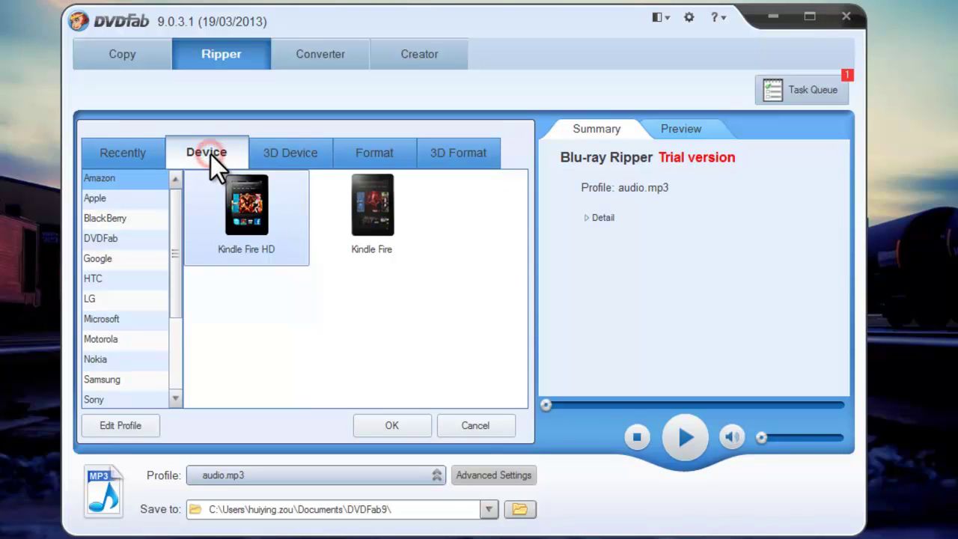
pyautogui.click(105, 198)
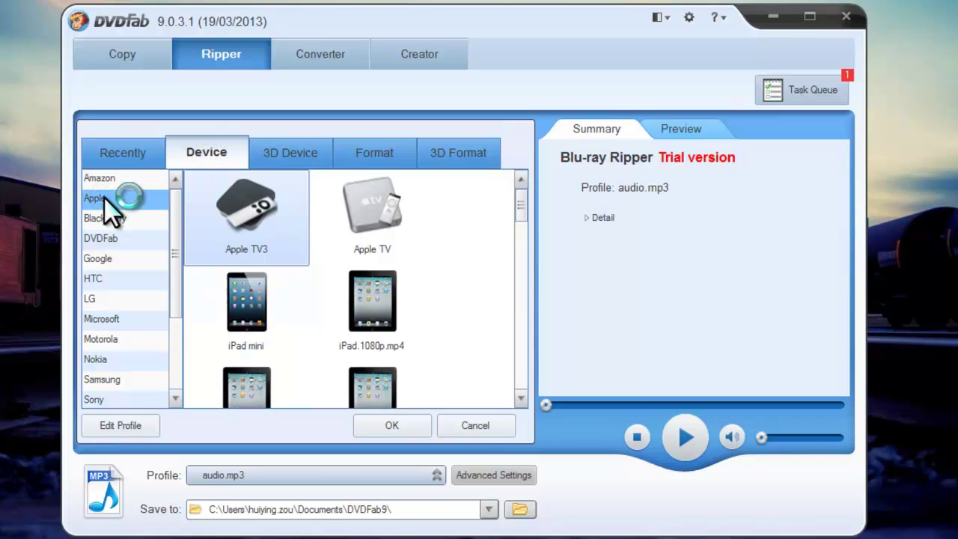
pyautogui.click(245, 208)
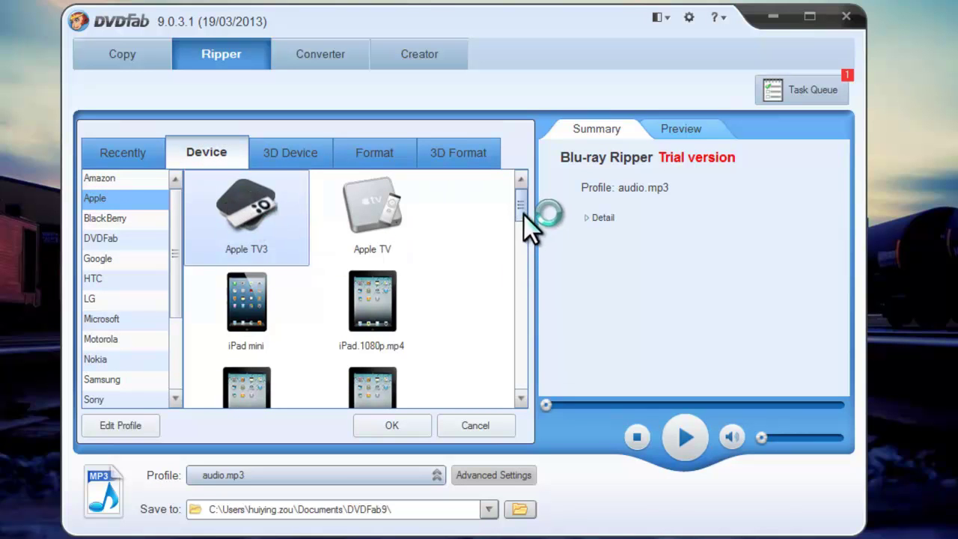
pyautogui.moveTo(524, 216)
pyautogui.mouseDown()
pyautogui.moveTo(519, 261)
pyautogui.moveTo(533, 196)
pyautogui.mouseUp()
pyautogui.doubleClick(259, 222)
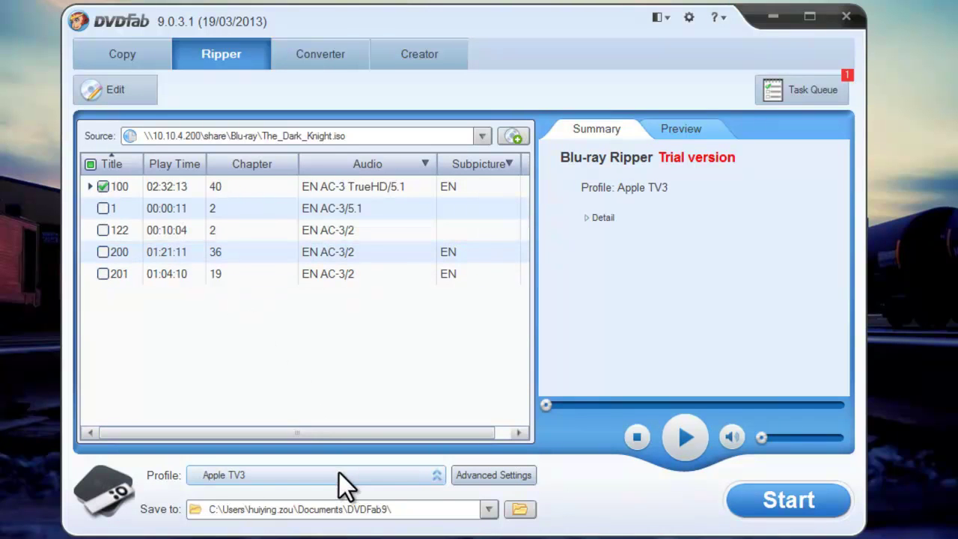
# Step: Review the Apple TV3 video settings, keeping h264, 1920x1080, Normal quality and no split
pyautogui.click(500, 480)
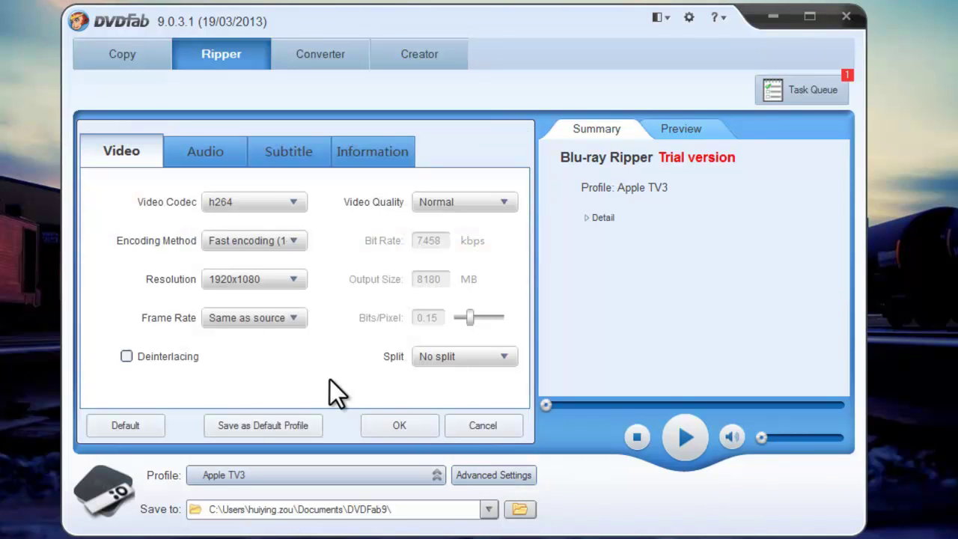
pyautogui.click(291, 200)
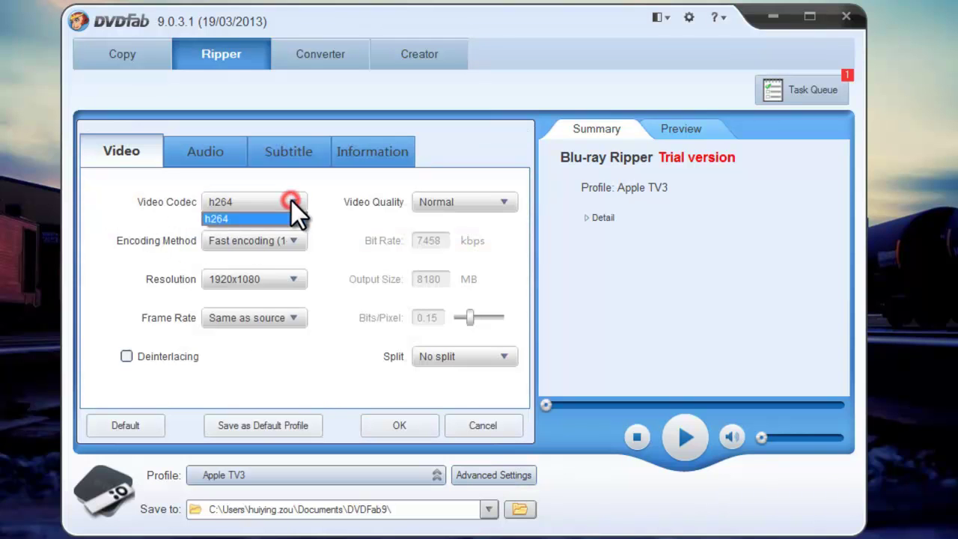
pyautogui.click(297, 241)
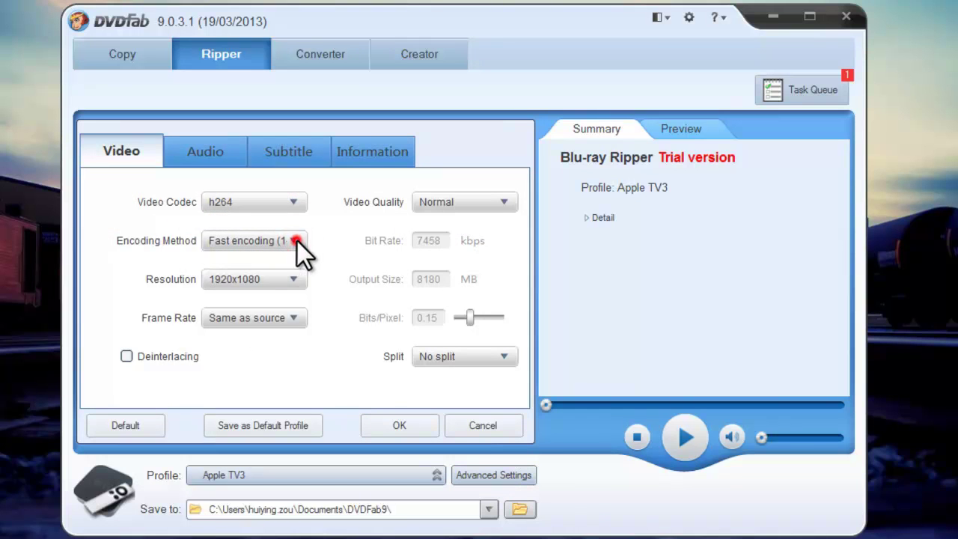
pyautogui.click(290, 284)
pyautogui.click(298, 321)
pyautogui.click(492, 208)
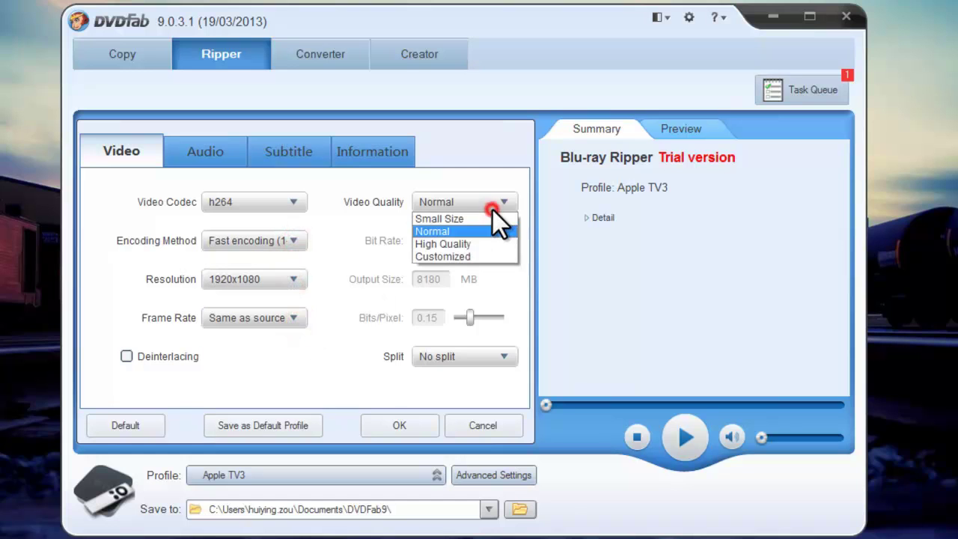
pyautogui.click(492, 208)
pyautogui.click(479, 356)
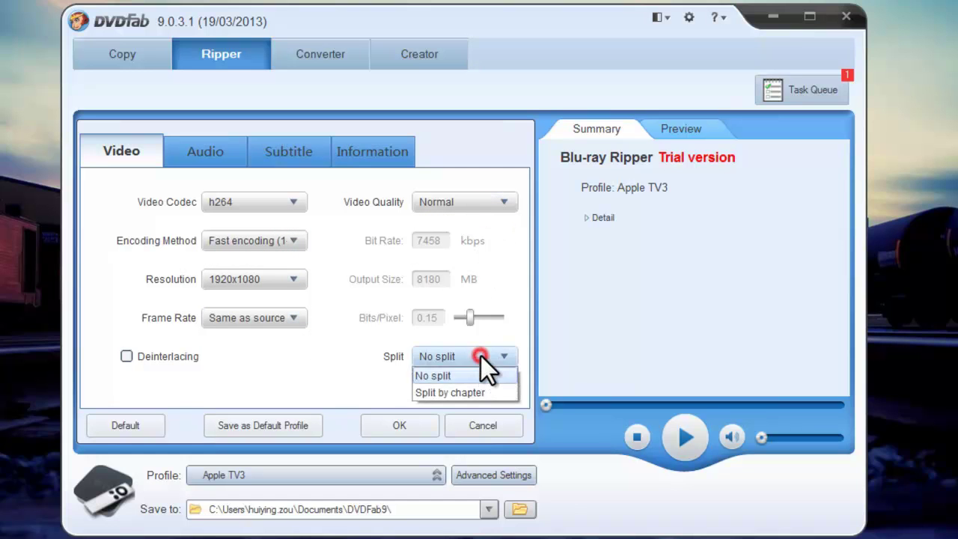
pyautogui.click(483, 352)
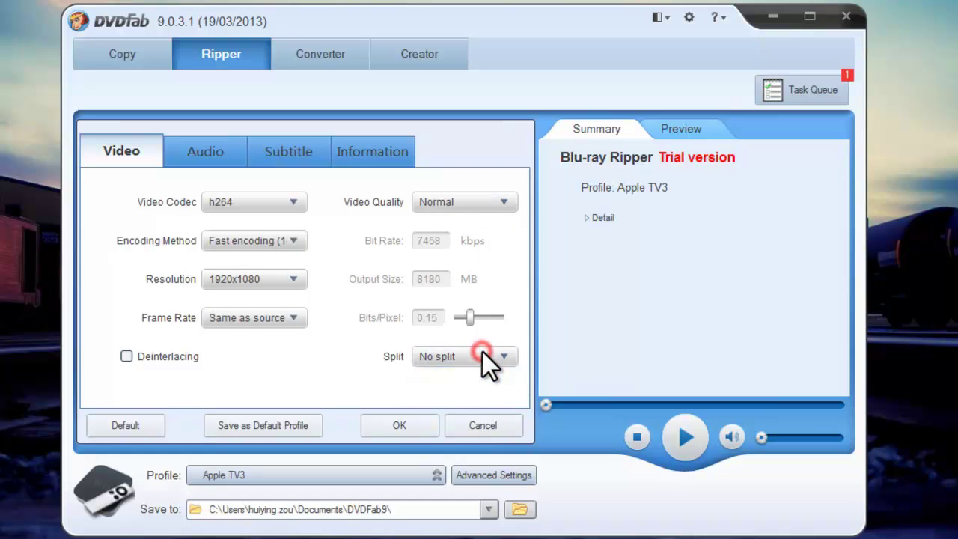
# Step: Keep aac, 48000 Hz, 5.1 Multichannel, 448 kbps audio and raise volume to 111%
pyautogui.click(214, 144)
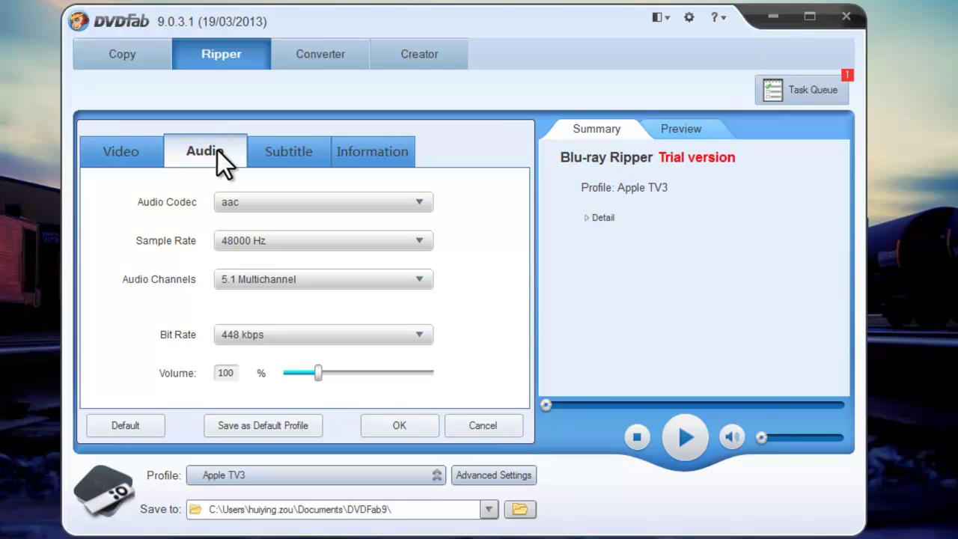
pyautogui.click(410, 201)
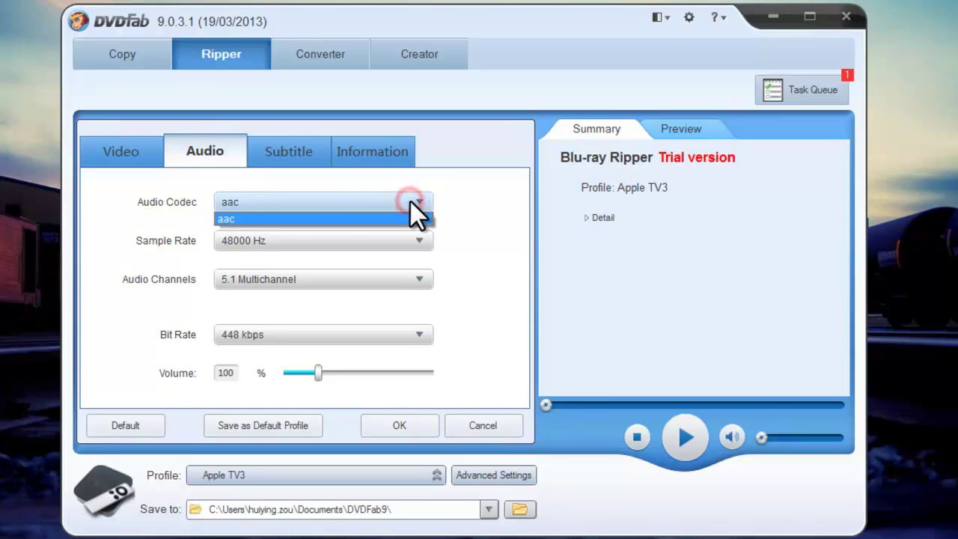
pyautogui.click(410, 201)
pyautogui.click(419, 240)
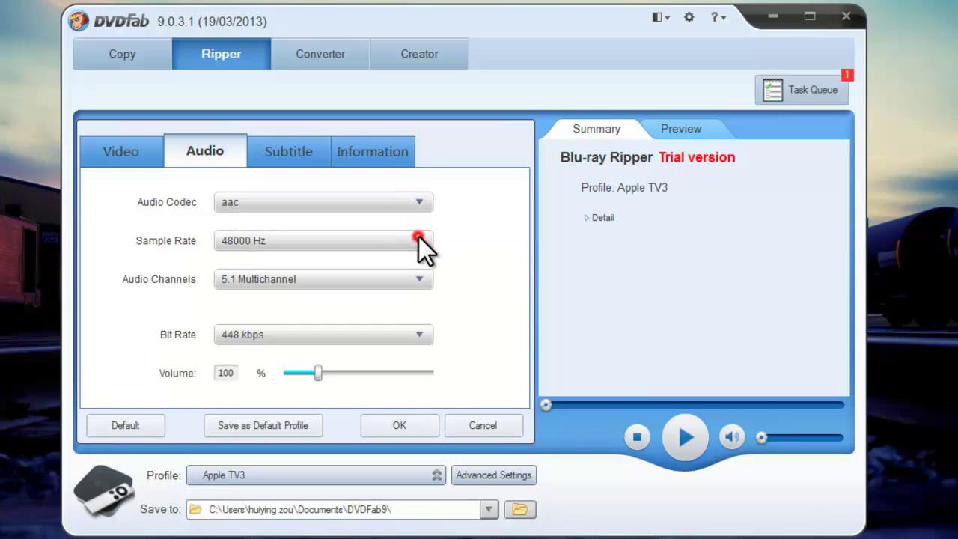
pyautogui.click(421, 278)
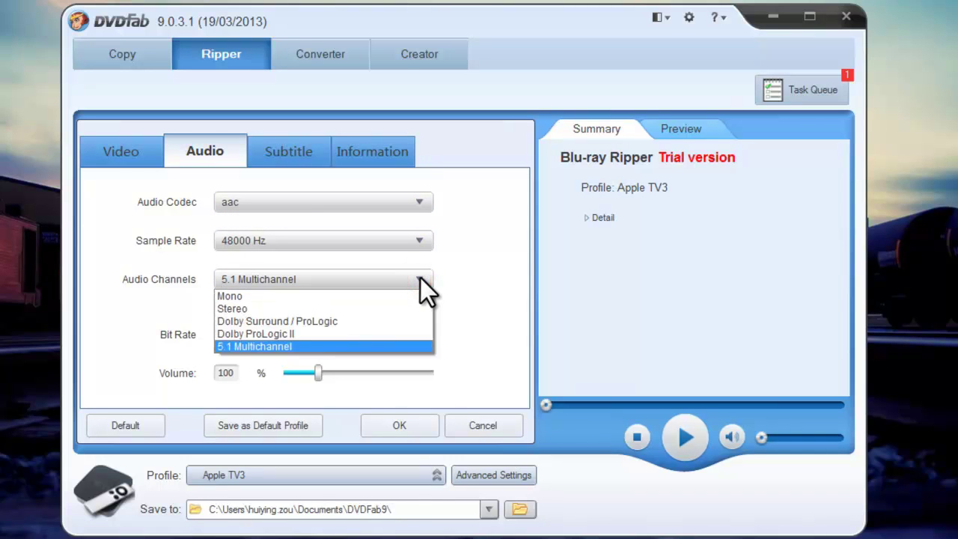
pyautogui.click(421, 279)
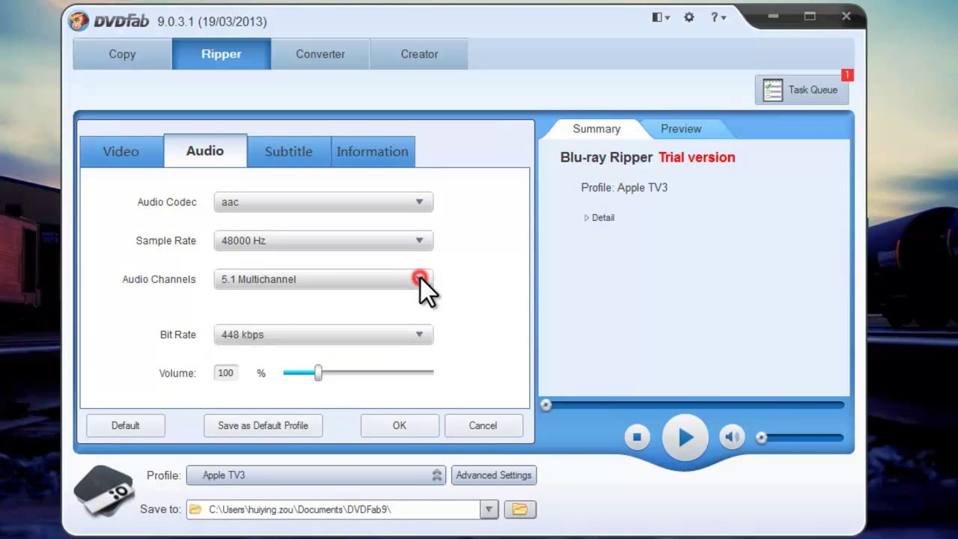
pyautogui.click(416, 335)
pyautogui.click(416, 336)
pyautogui.moveTo(320, 373); pyautogui.dragTo(321, 373)
# Step: Check the subtitle settings and output name THE DARK KNIGHT.Title100, then accept the settings
pyautogui.click(297, 153)
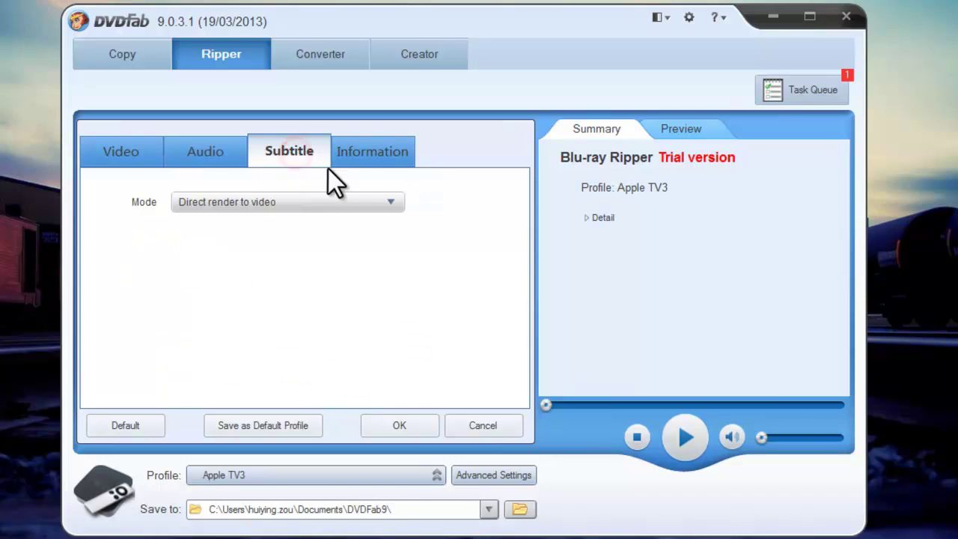
pyautogui.click(372, 152)
pyautogui.click(333, 232)
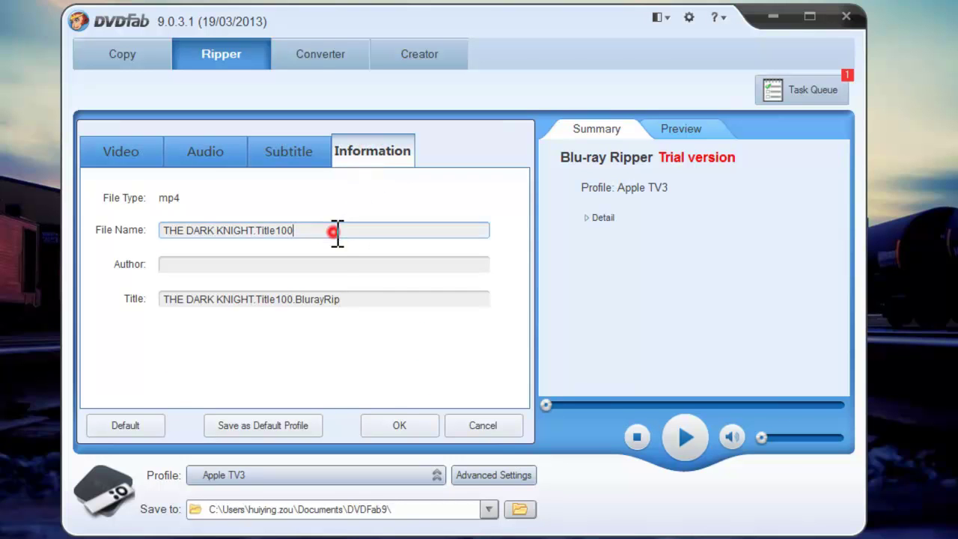
pyautogui.click(336, 265)
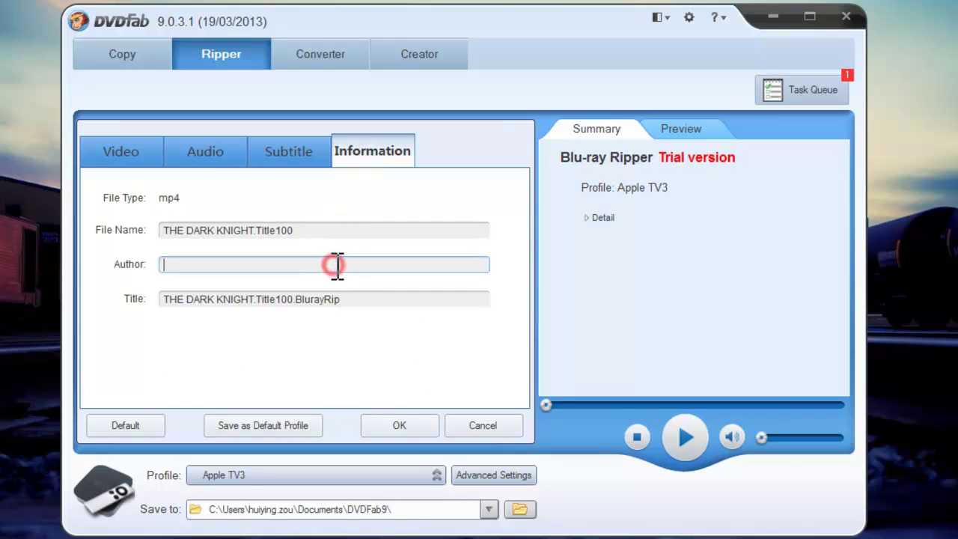
pyautogui.click(356, 299)
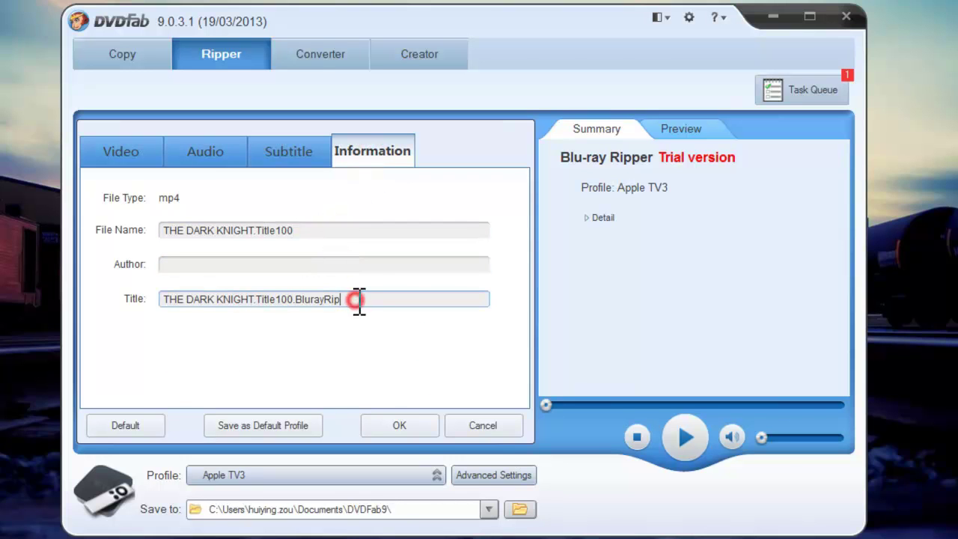
pyautogui.click(414, 426)
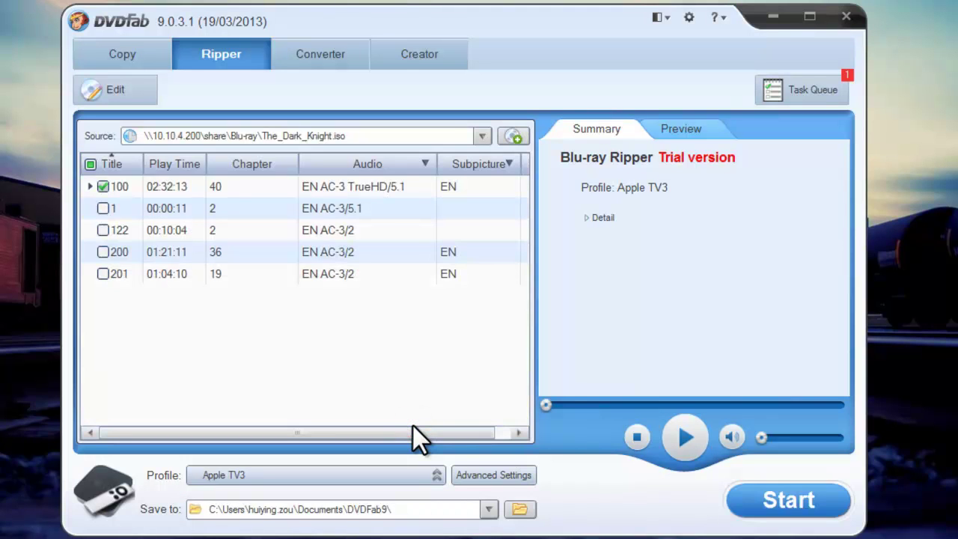
pyautogui.click(121, 94)
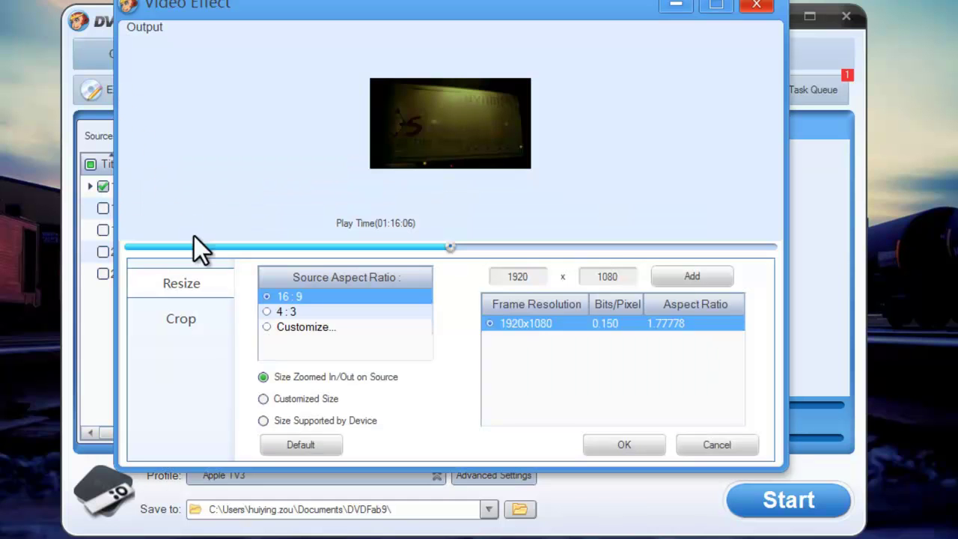
pyautogui.click(266, 312)
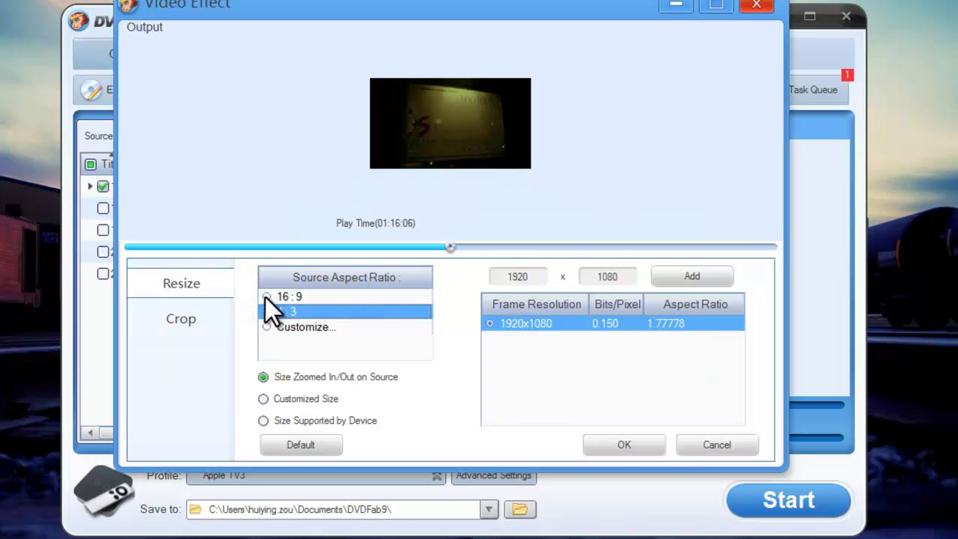
pyautogui.click(266, 295)
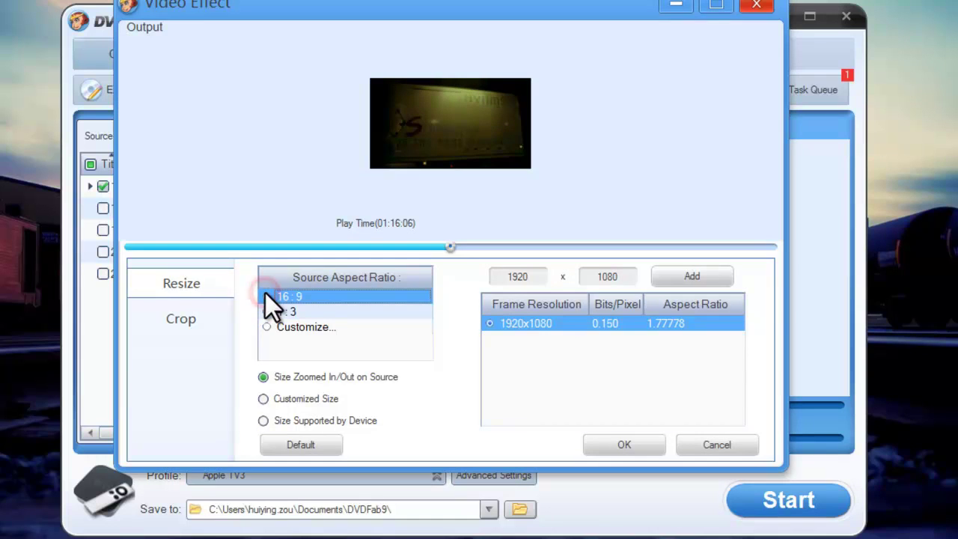
pyautogui.click(187, 316)
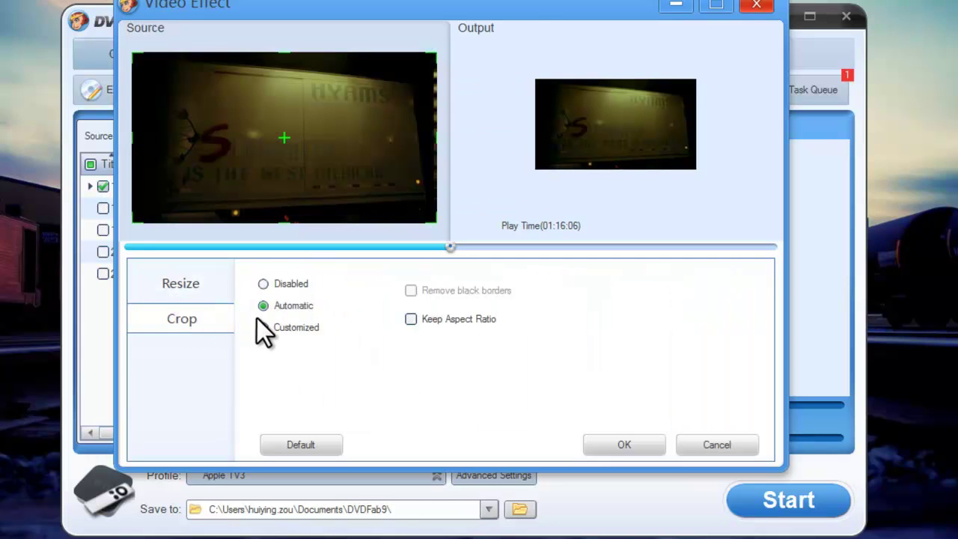
pyautogui.click(266, 328)
pyautogui.moveTo(133, 59); pyautogui.dragTo(246, 124)
pyautogui.moveTo(300, 156); pyautogui.dragTo(285, 122)
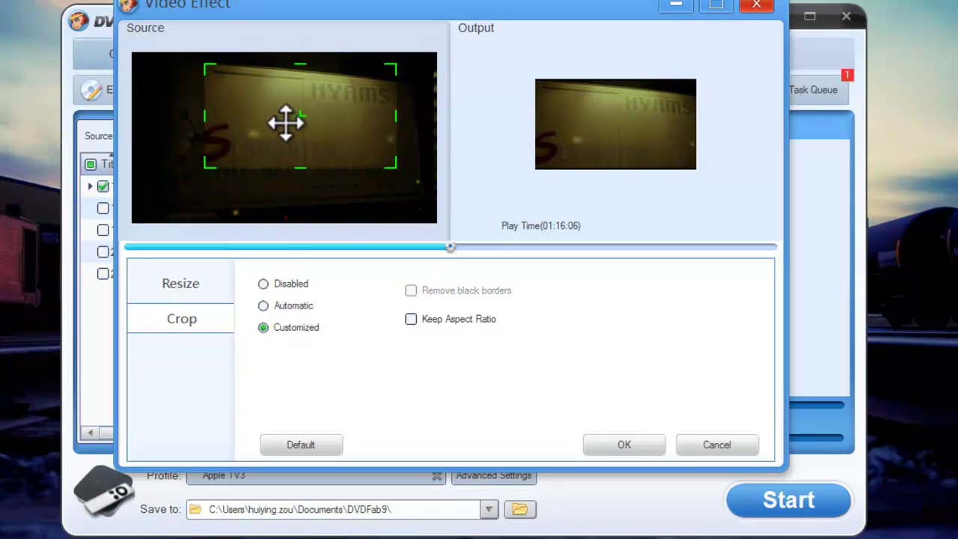
pyautogui.click(267, 306)
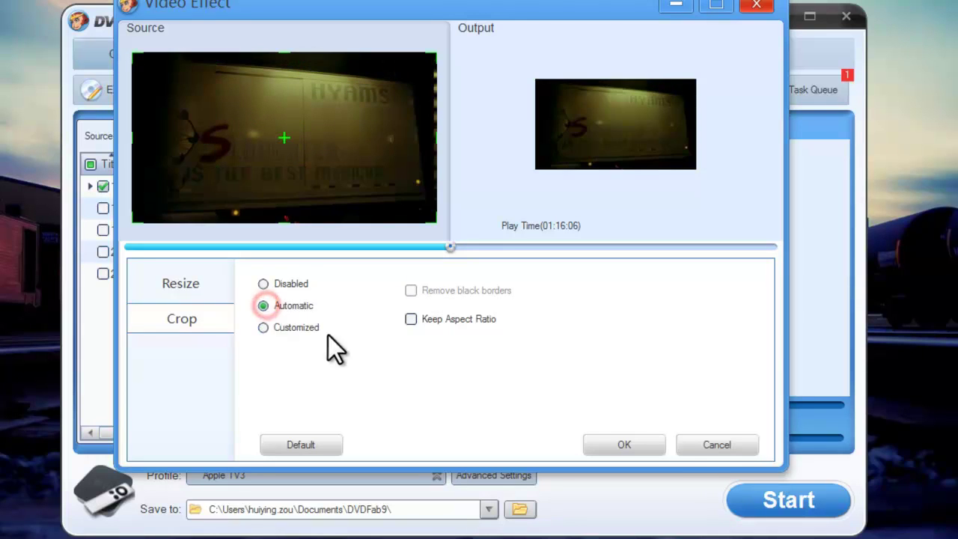
pyautogui.click(627, 444)
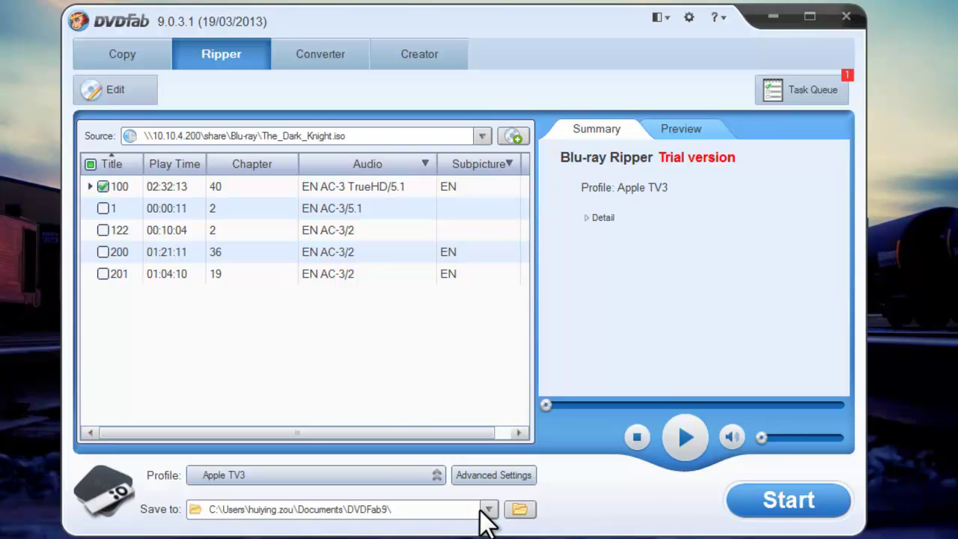
# Step: Preview title 100, then start ripping The Dark Knight to Apple TV3
pyautogui.click(683, 128)
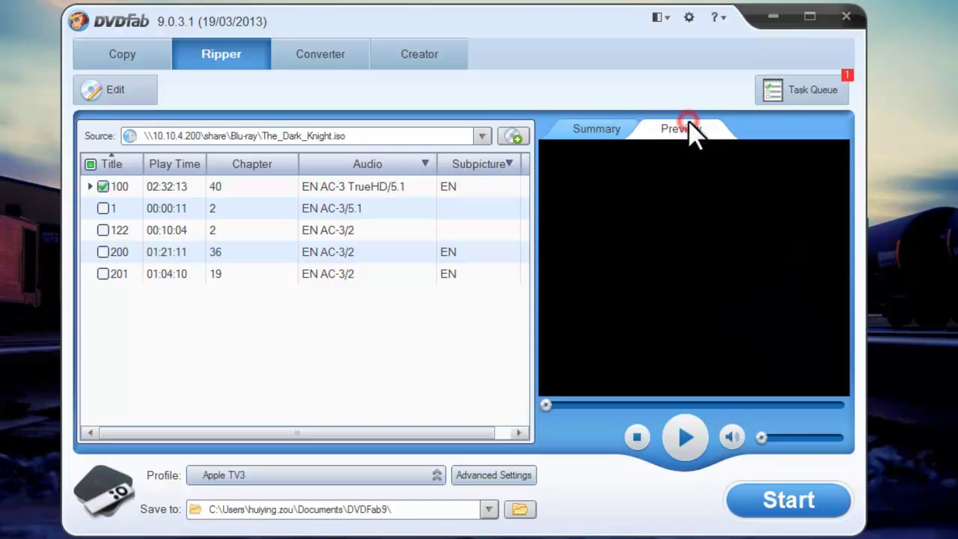
pyautogui.click(685, 440)
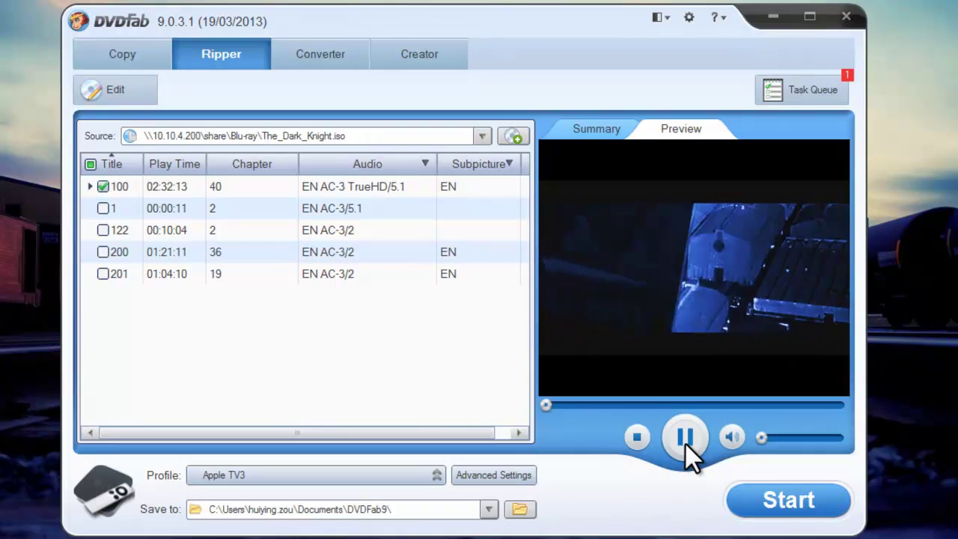
pyautogui.click(791, 499)
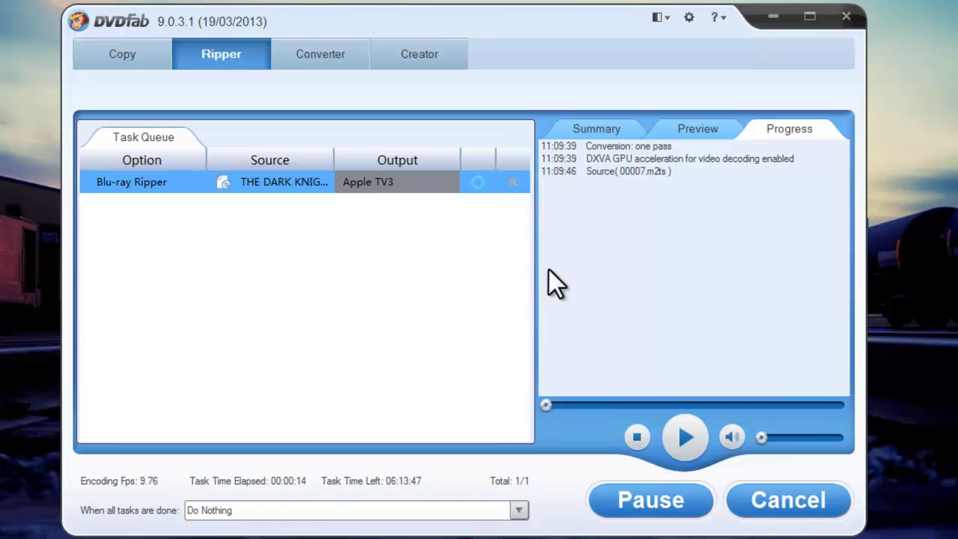
# Step: Watch the encoding preview, then view the task's Blu-ray Ripper profile summary
pyautogui.click(694, 126)
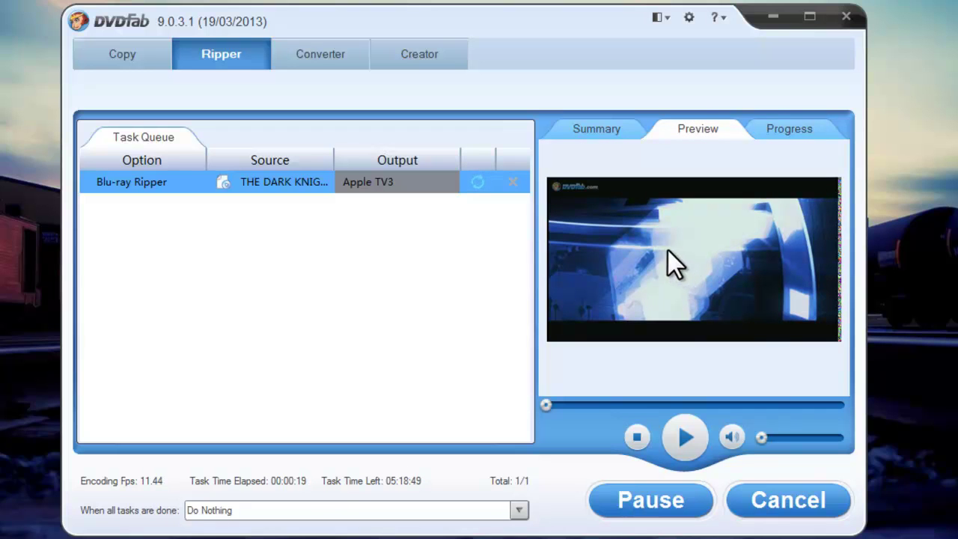
pyautogui.click(576, 129)
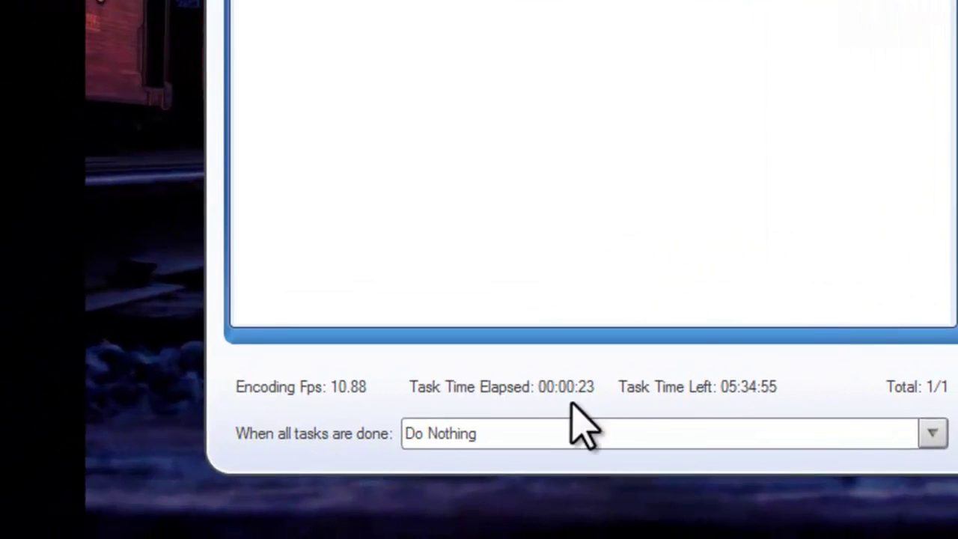
# Step: Set the queue to Shut Down when all tasks finish, with the encoding preview showing
pyautogui.click(933, 434)
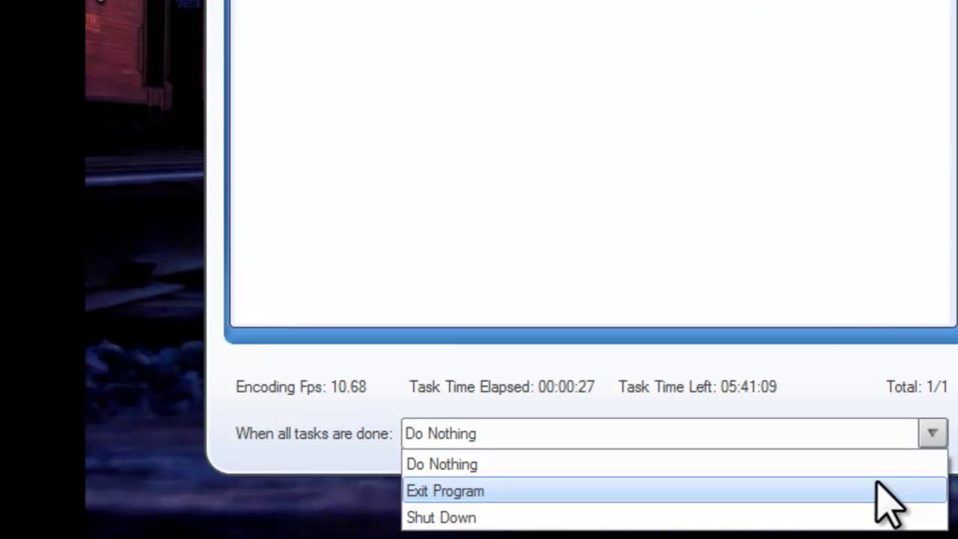
pyautogui.click(886, 517)
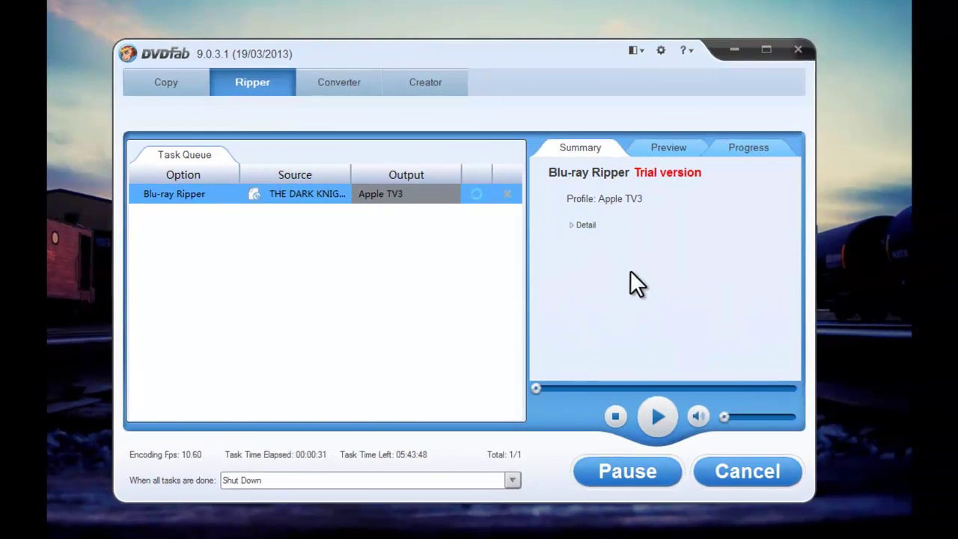
pyautogui.click(678, 147)
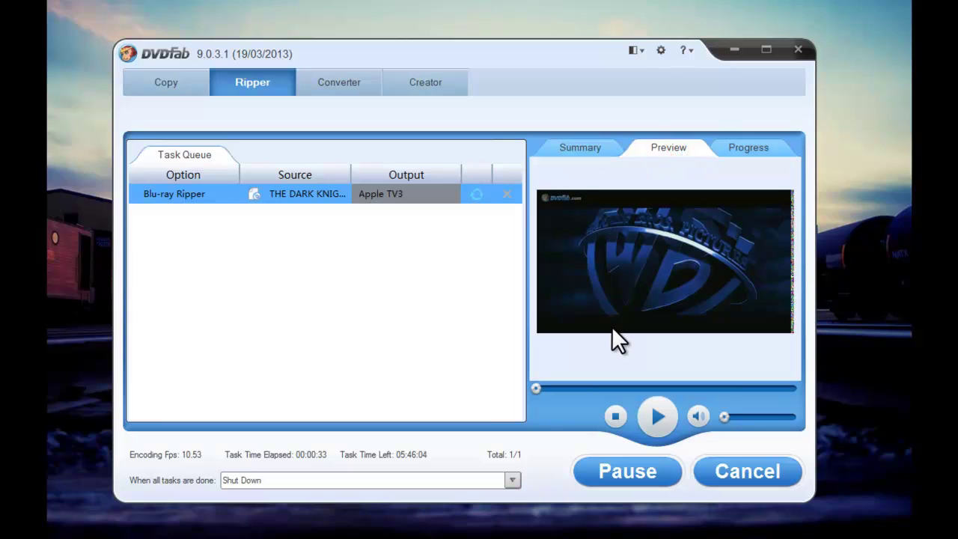